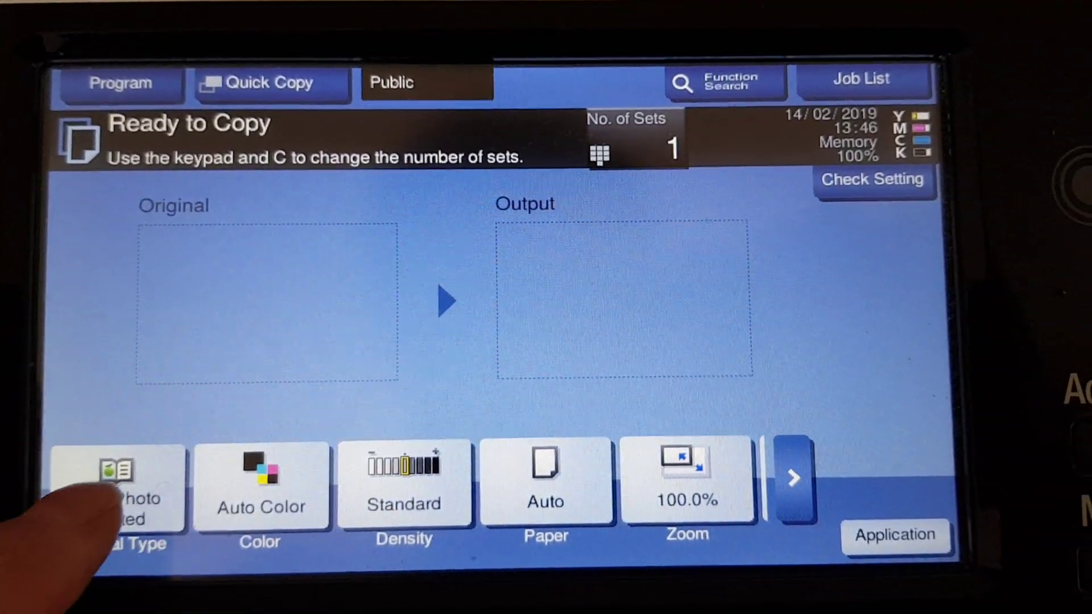
# - Set the original type to Text, colour to Black, and paper to tray 1 A4
pyautogui.click(115, 496)
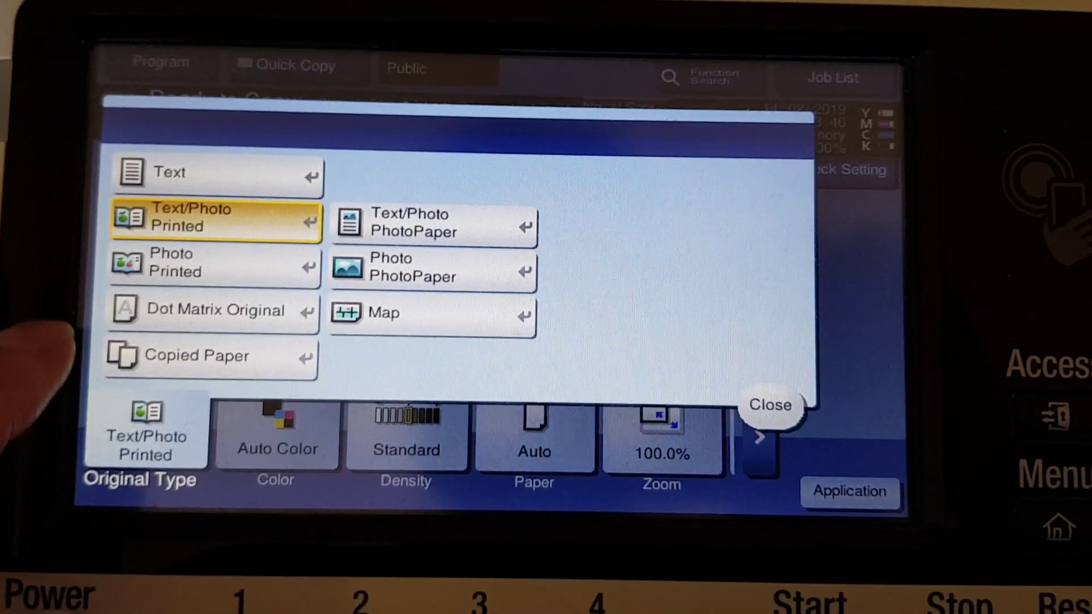
pyautogui.click(137, 175)
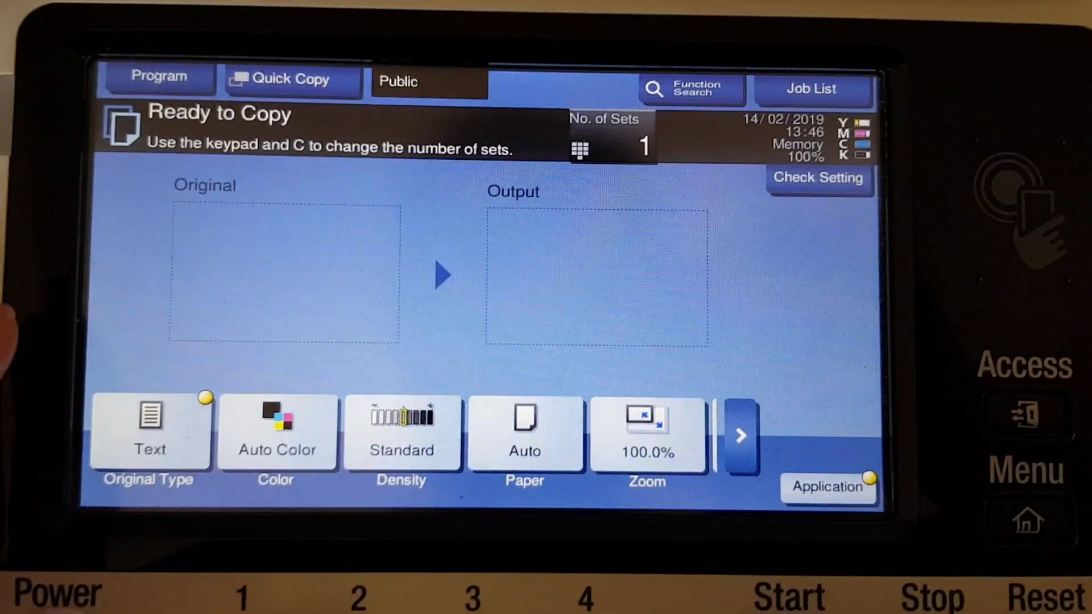
pyautogui.click(278, 434)
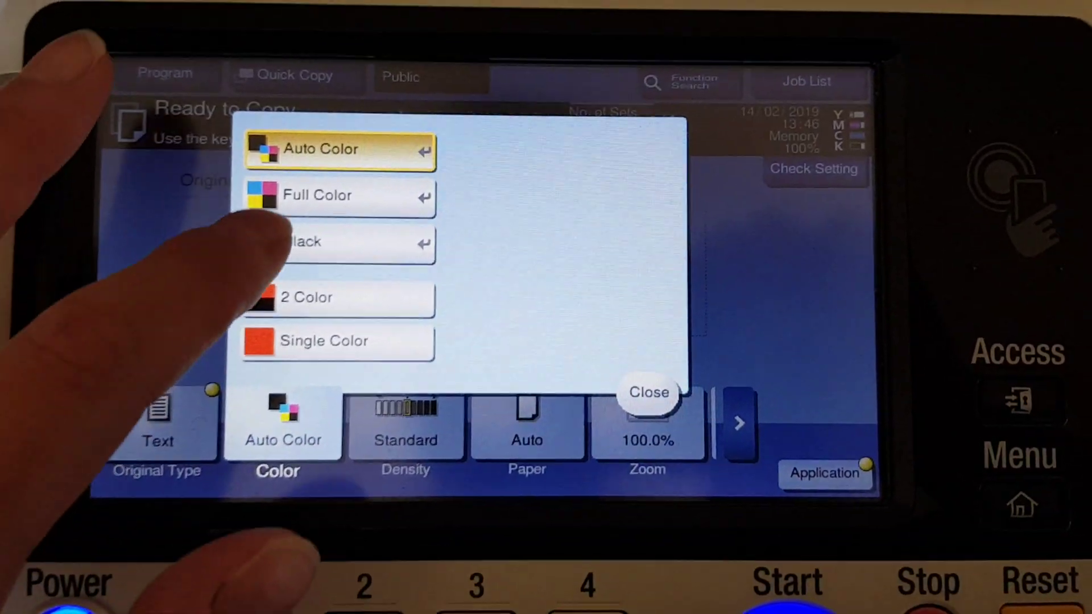
pyautogui.click(283, 243)
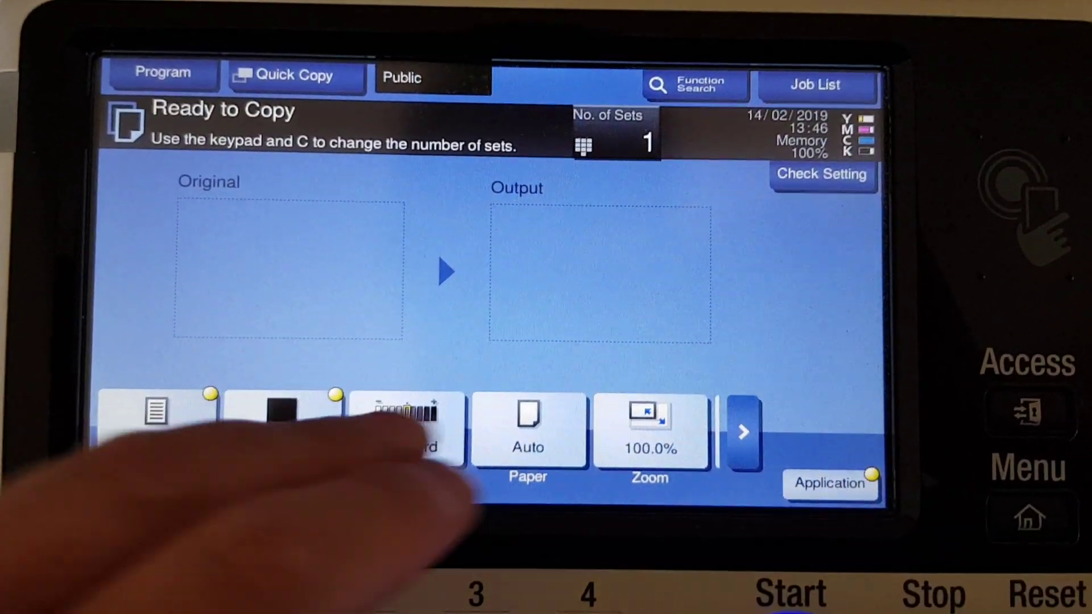
pyautogui.click(525, 430)
pyautogui.click(359, 202)
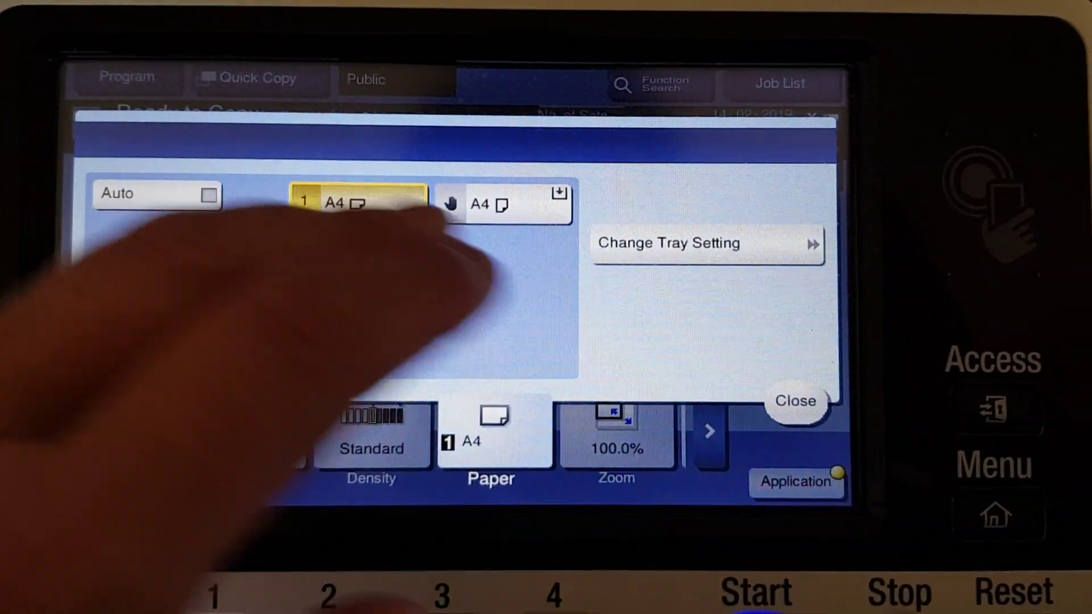
pyautogui.click(796, 402)
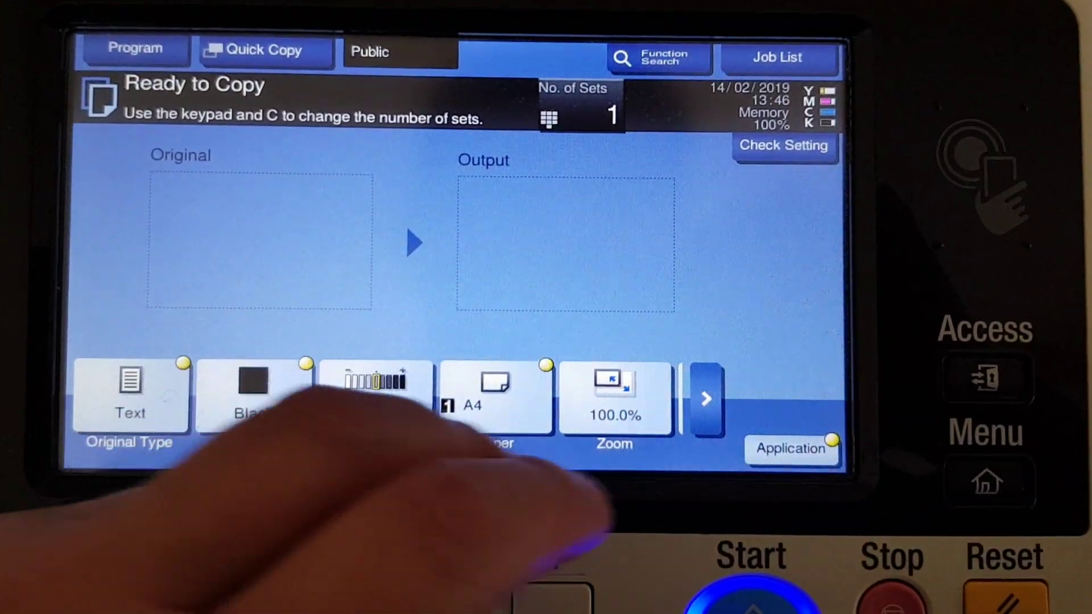
# - Raise Text Enhancement to +4 in the Application quality settings
pyautogui.click(783, 457)
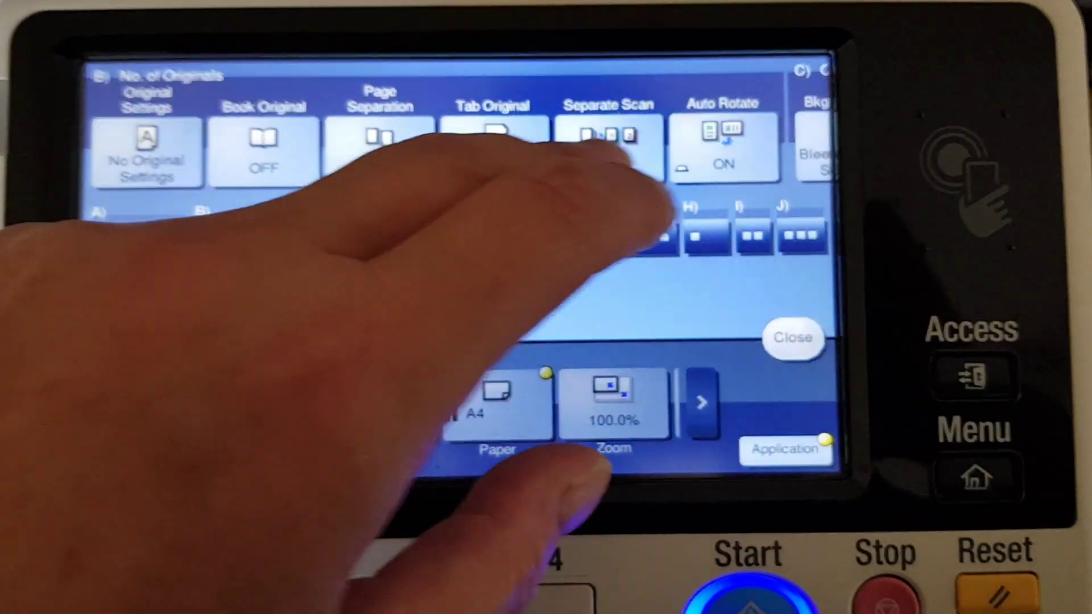
pyautogui.moveTo(610, 166); pyautogui.dragTo(136, 171)
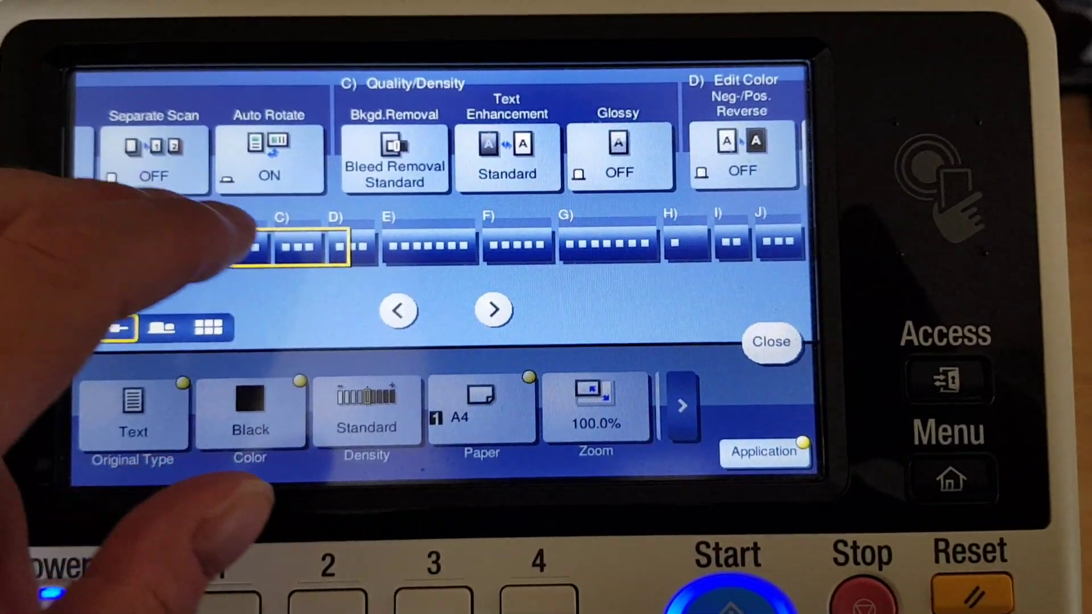
pyautogui.moveTo(248, 244); pyautogui.dragTo(338, 246)
pyautogui.click(512, 150)
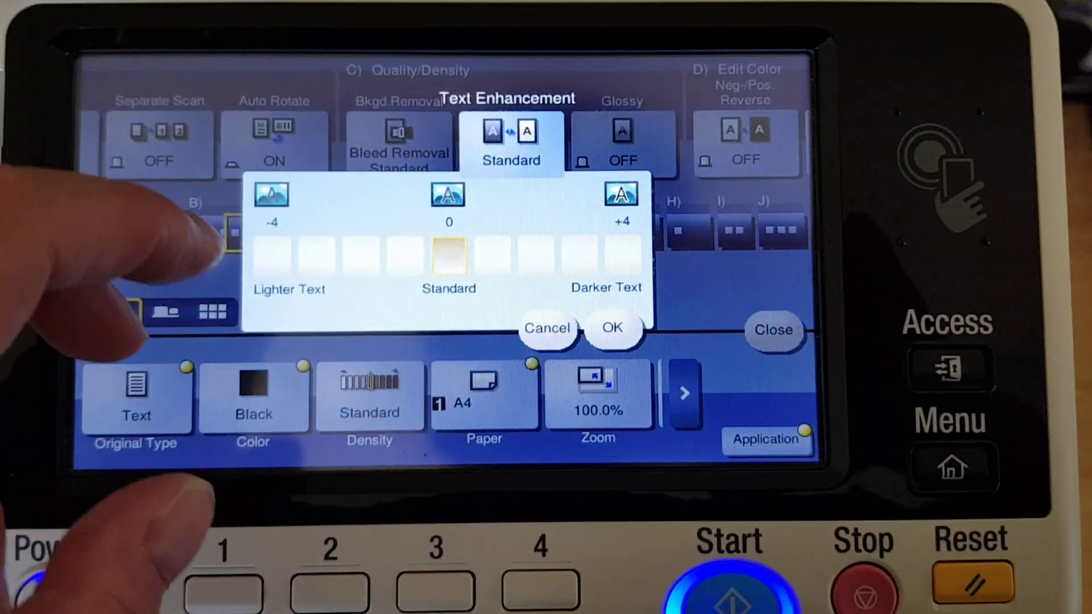
pyautogui.click(602, 261)
pyautogui.click(593, 362)
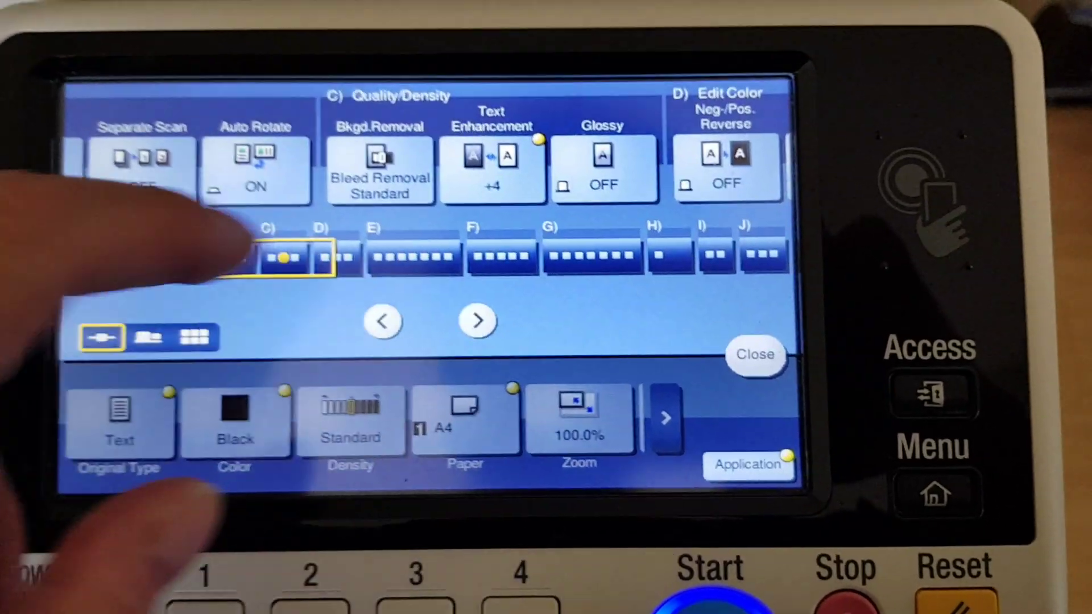
pyautogui.moveTo(486, 176); pyautogui.dragTo(183, 162)
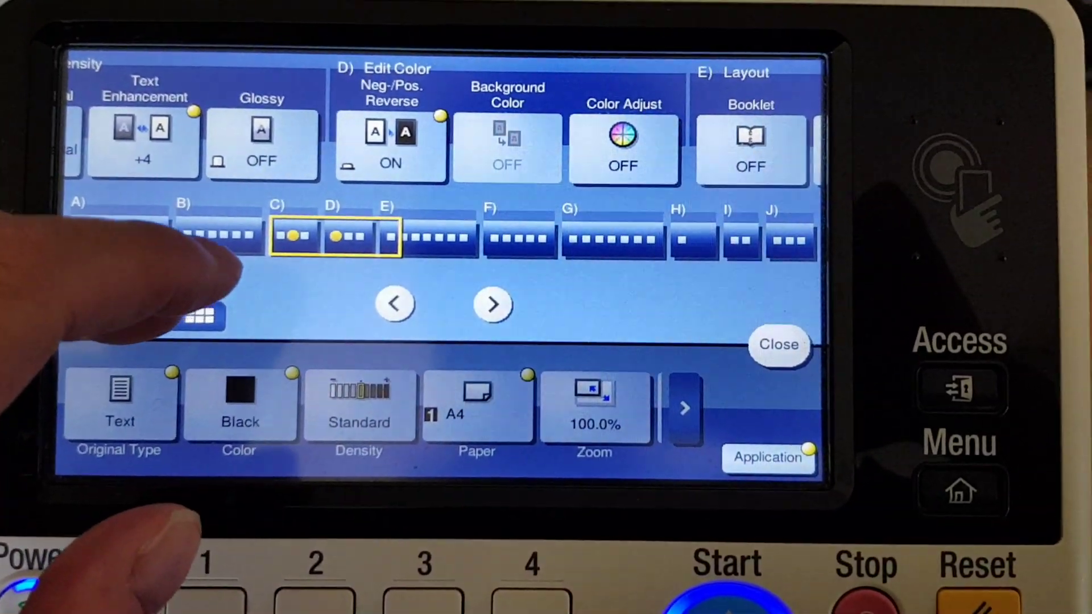
# - Set Color Adjust contrast and sharpness to +3, then return to the copy screen
pyautogui.click(623, 137)
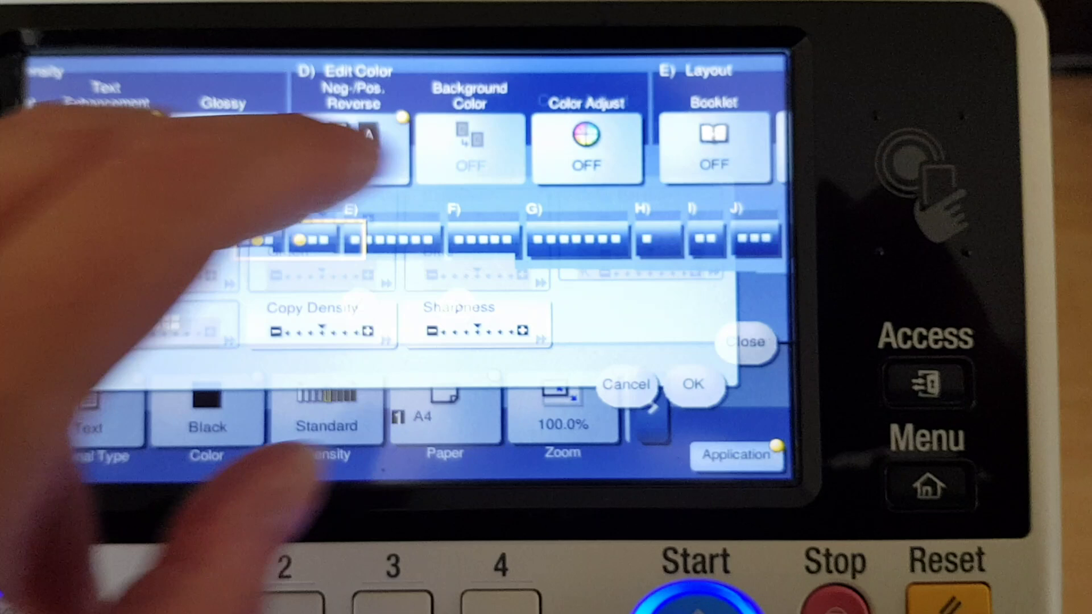
pyautogui.click(351, 214)
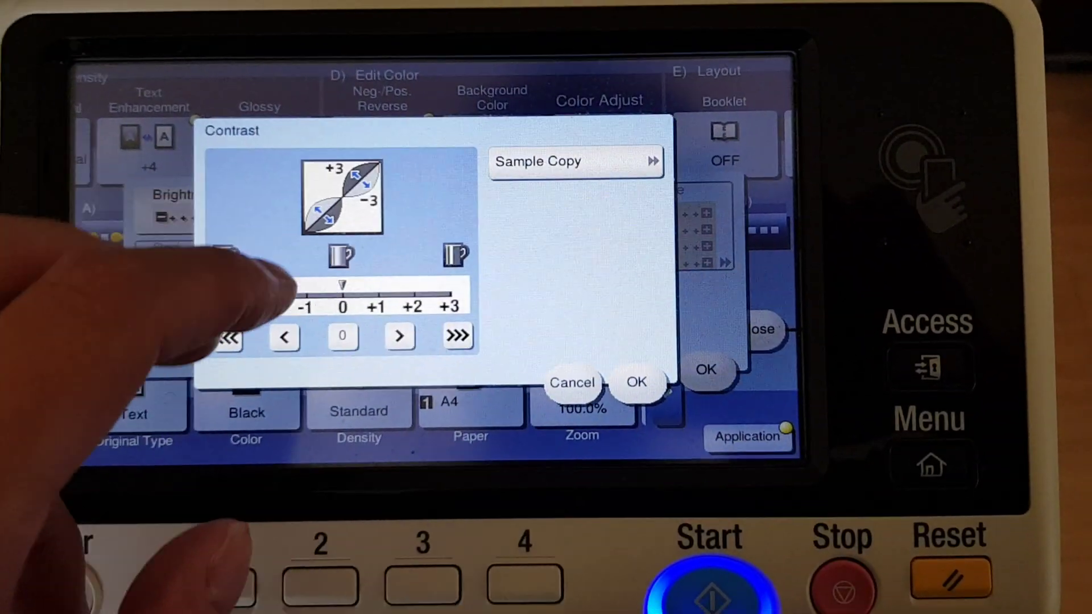
pyautogui.click(457, 335)
pyautogui.click(637, 382)
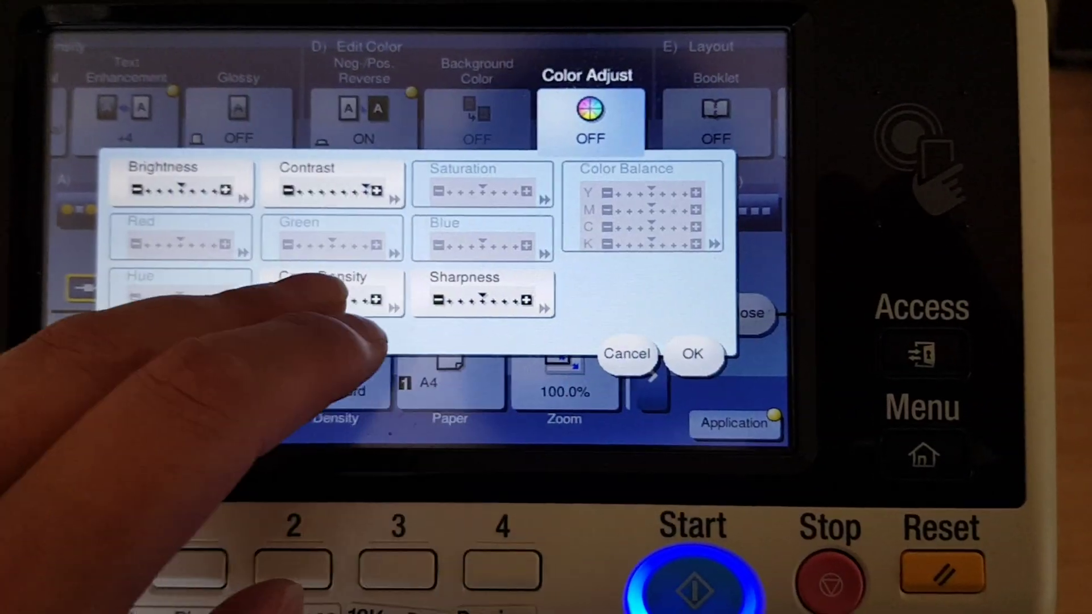
pyautogui.click(461, 298)
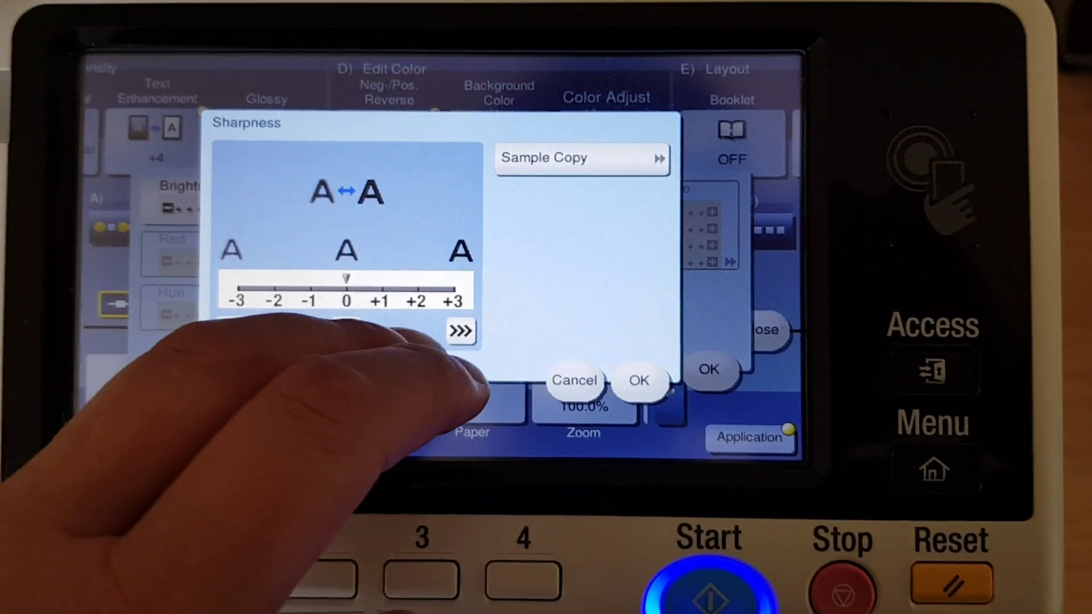
pyautogui.click(635, 370)
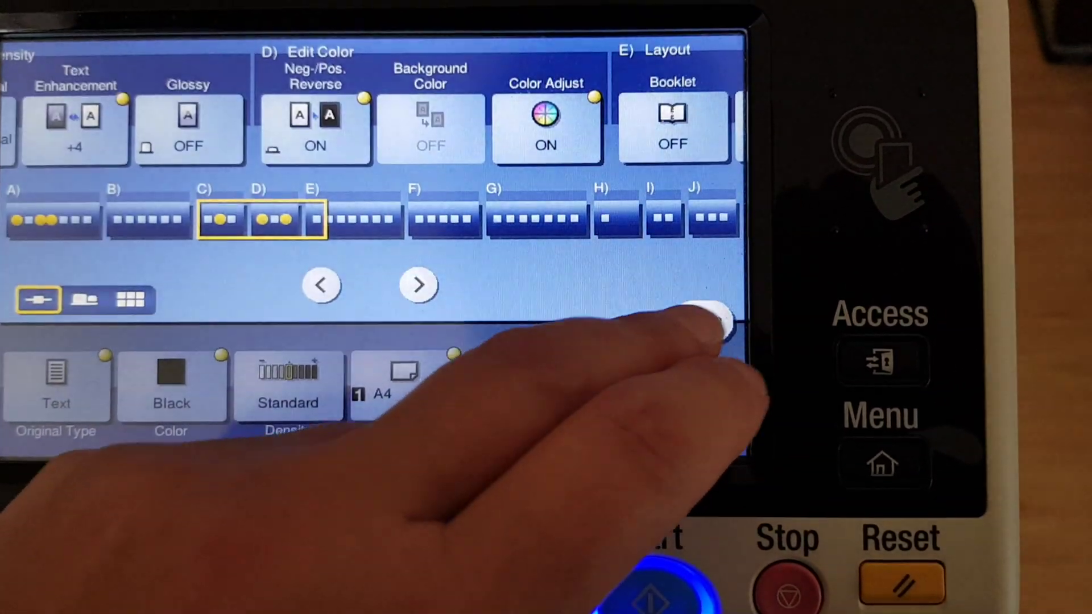
pyautogui.click(709, 323)
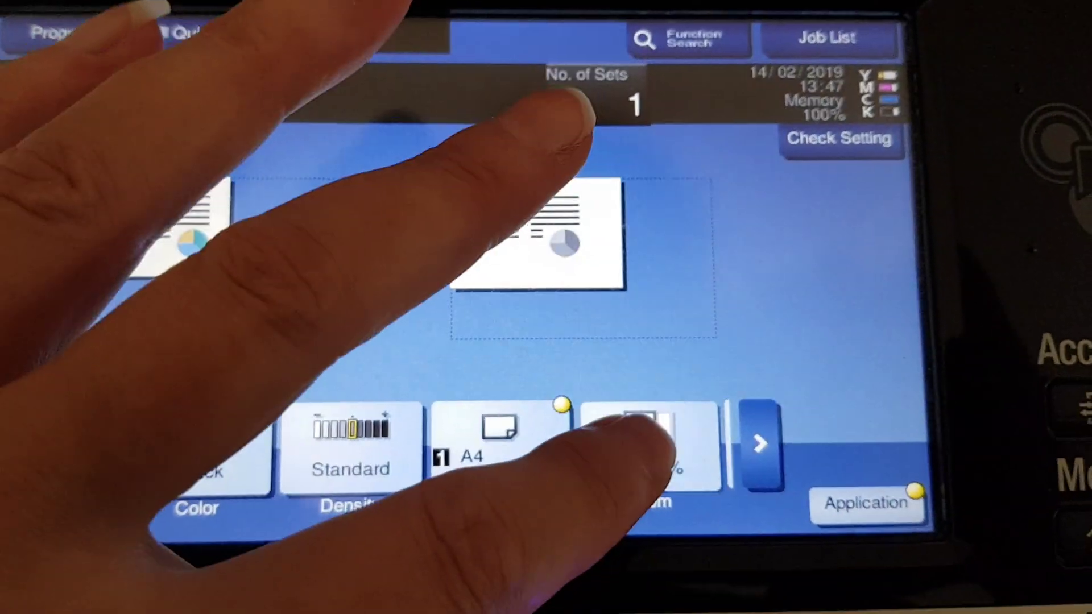
# - Enlarge the zoom to 200% and scan the original so the black copy prints
pyautogui.click(691, 448)
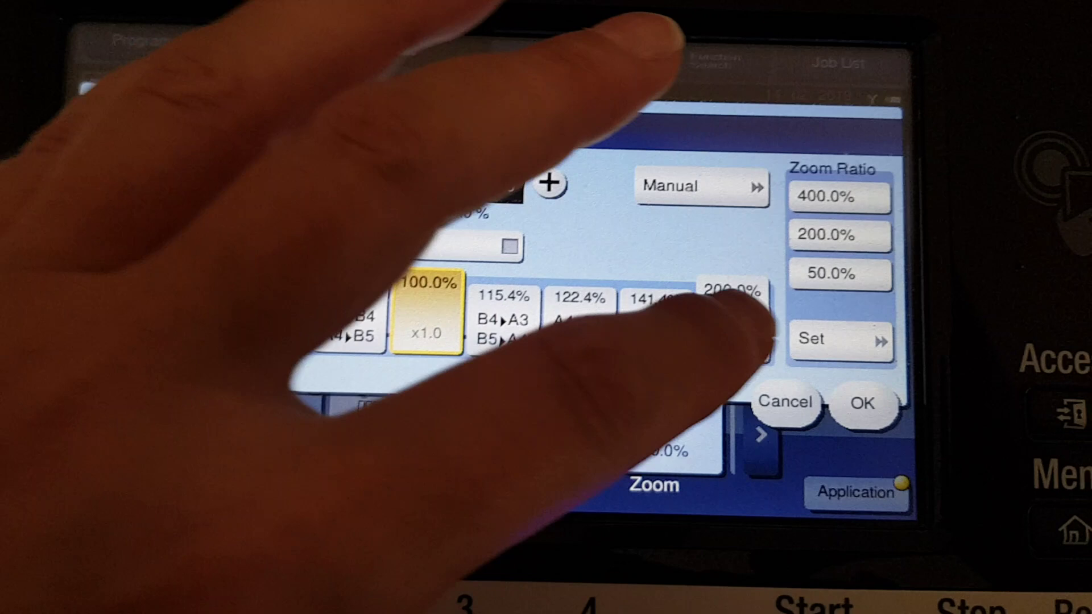
pyautogui.click(748, 333)
pyautogui.click(832, 401)
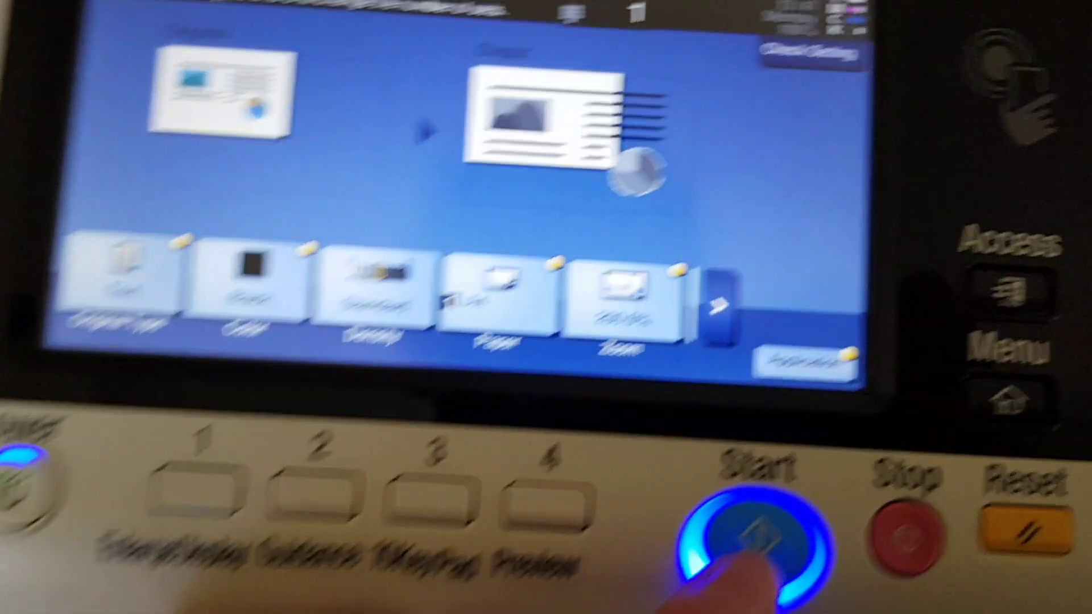
pyautogui.click(768, 564)
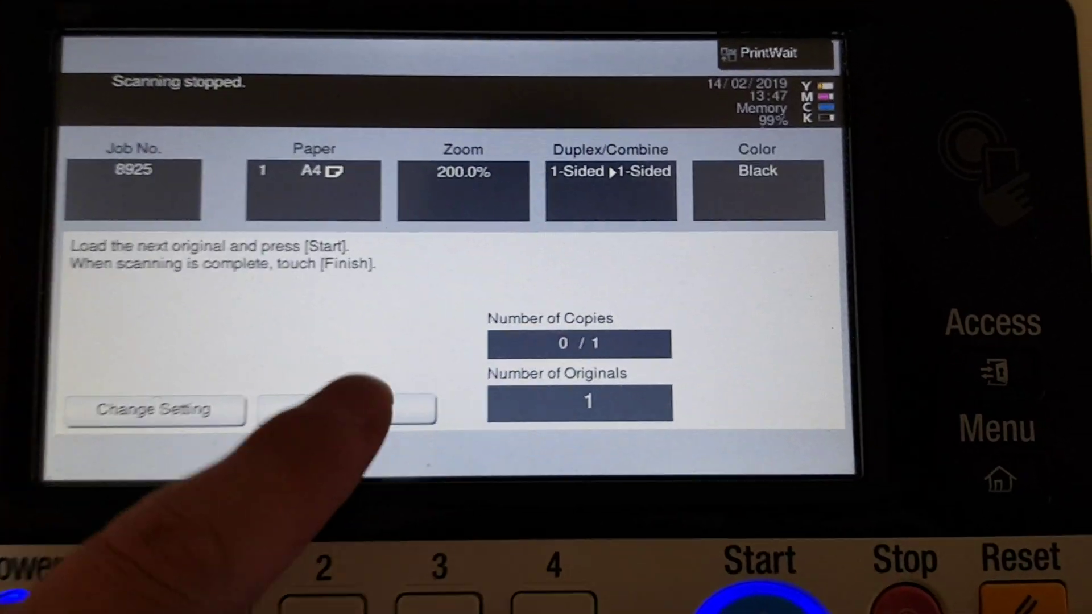
pyautogui.click(372, 401)
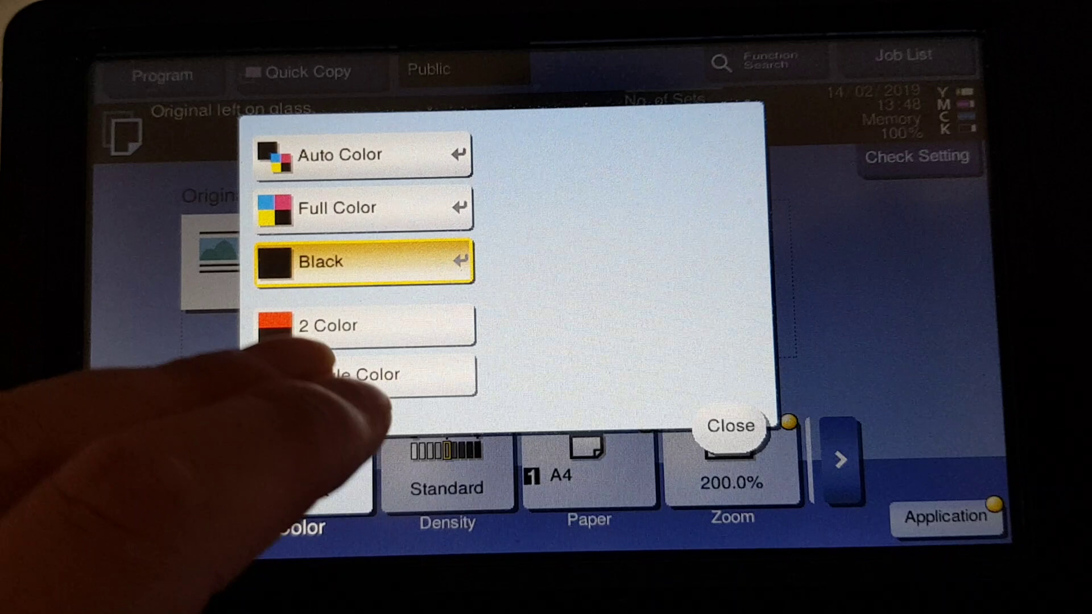
# - Switch to Single Color Cyan and scan the original for the cyan copy
pyautogui.click(359, 392)
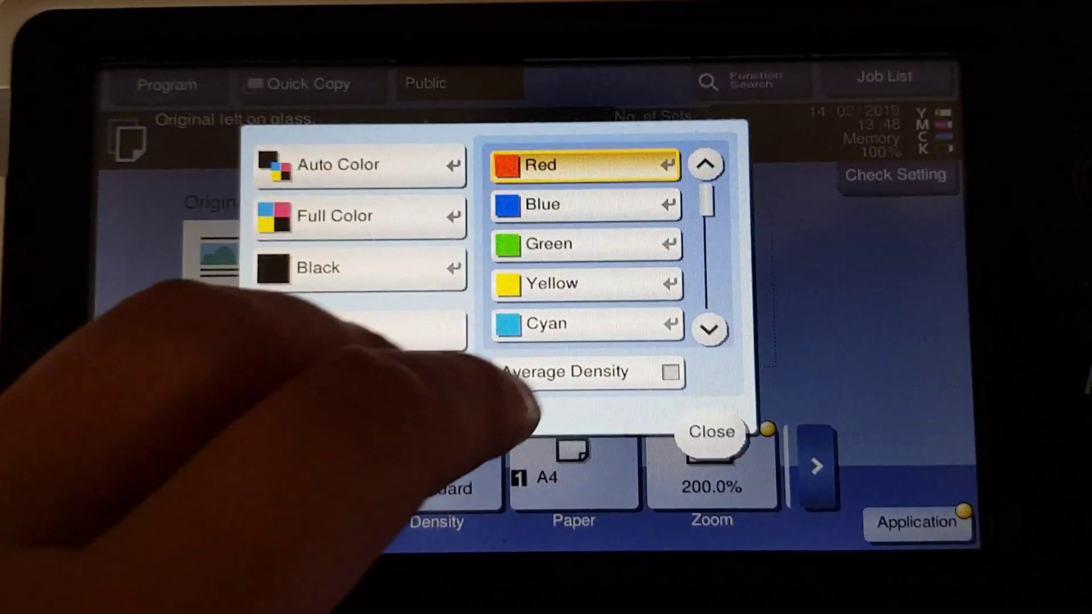
pyautogui.click(512, 317)
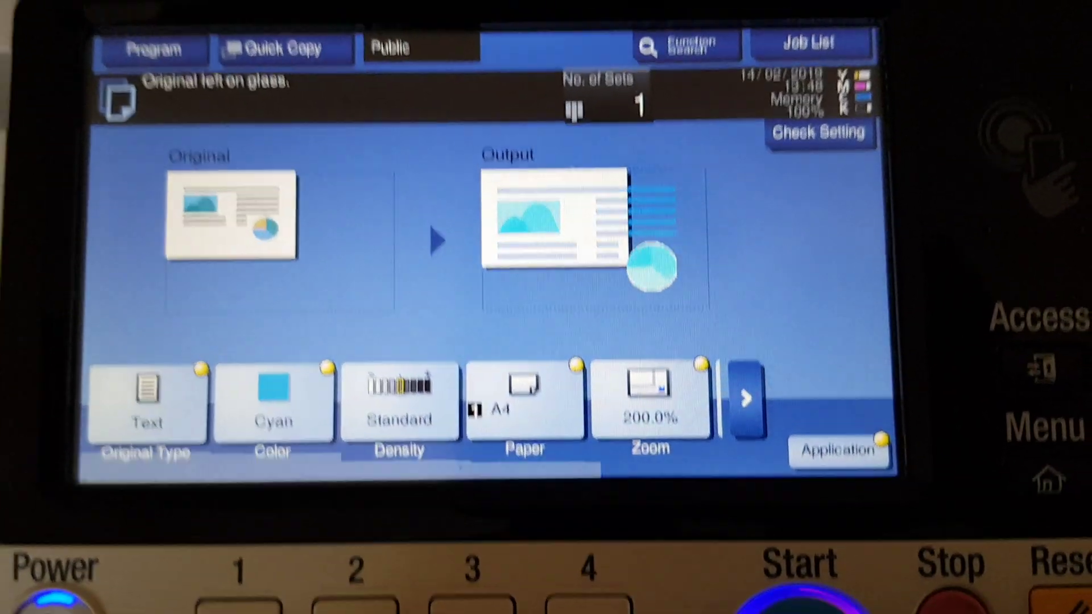
pyautogui.click(800, 598)
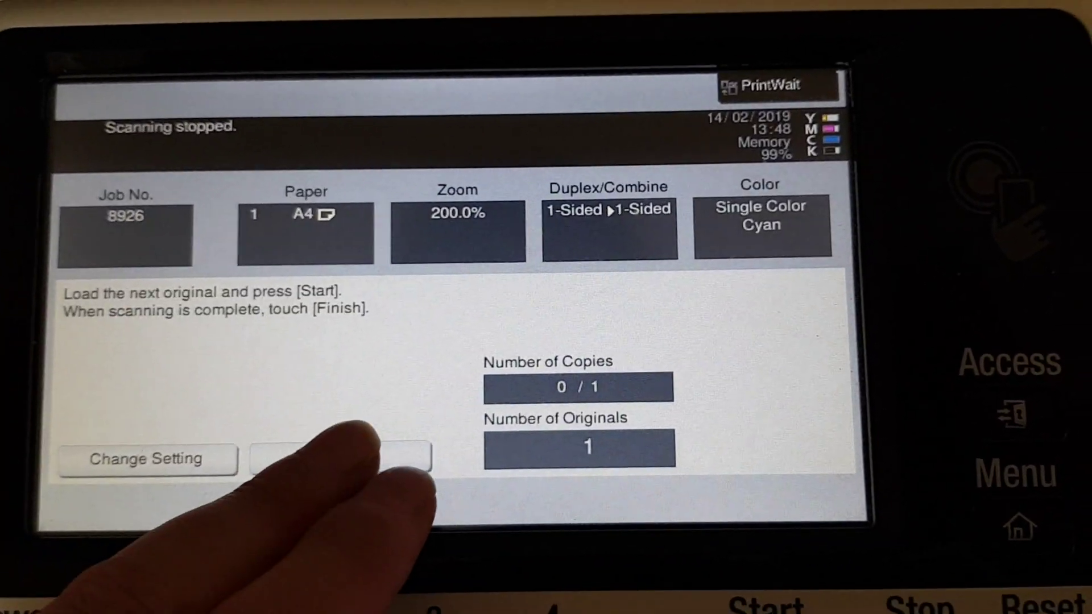
pyautogui.click(392, 441)
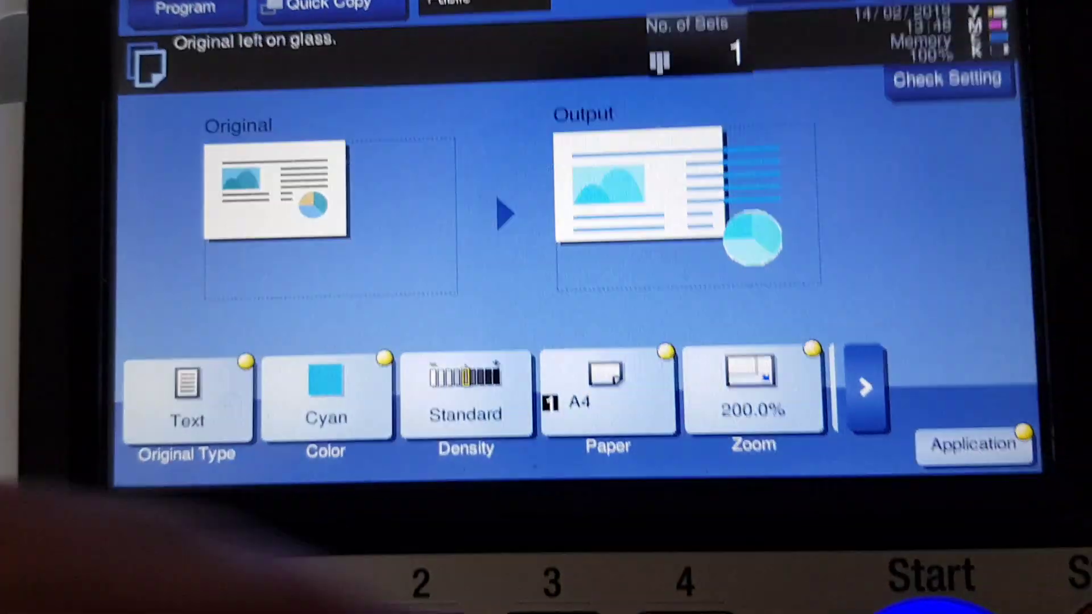
# - Turn on Mirror Image in the Layout settings
pyautogui.click(973, 444)
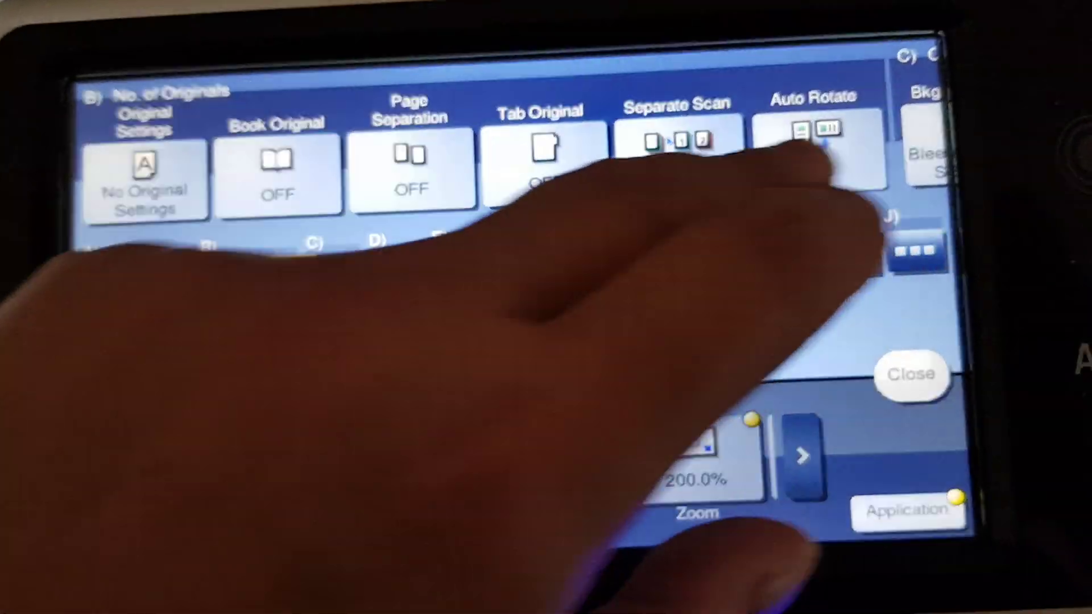
pyautogui.moveTo(819, 158); pyautogui.dragTo(384, 163)
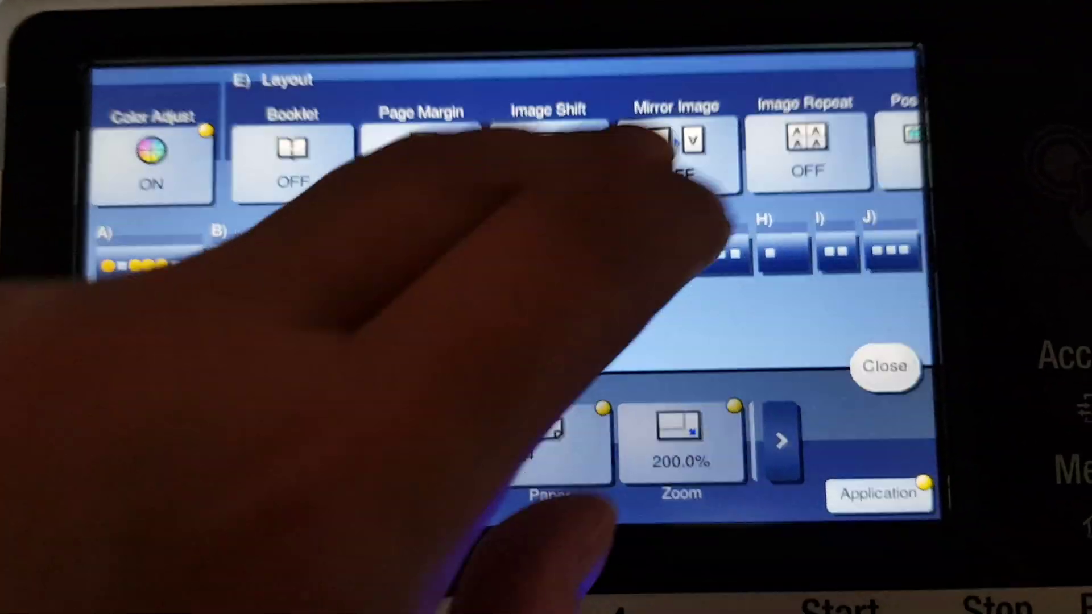
pyautogui.click(697, 166)
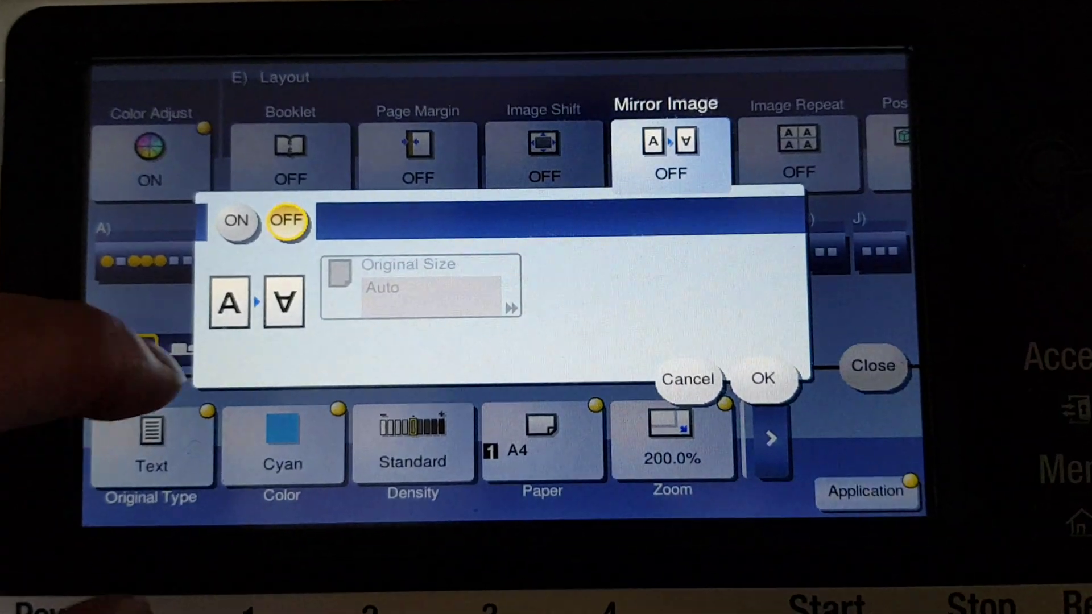
pyautogui.click(237, 220)
pyautogui.click(764, 379)
pyautogui.click(873, 365)
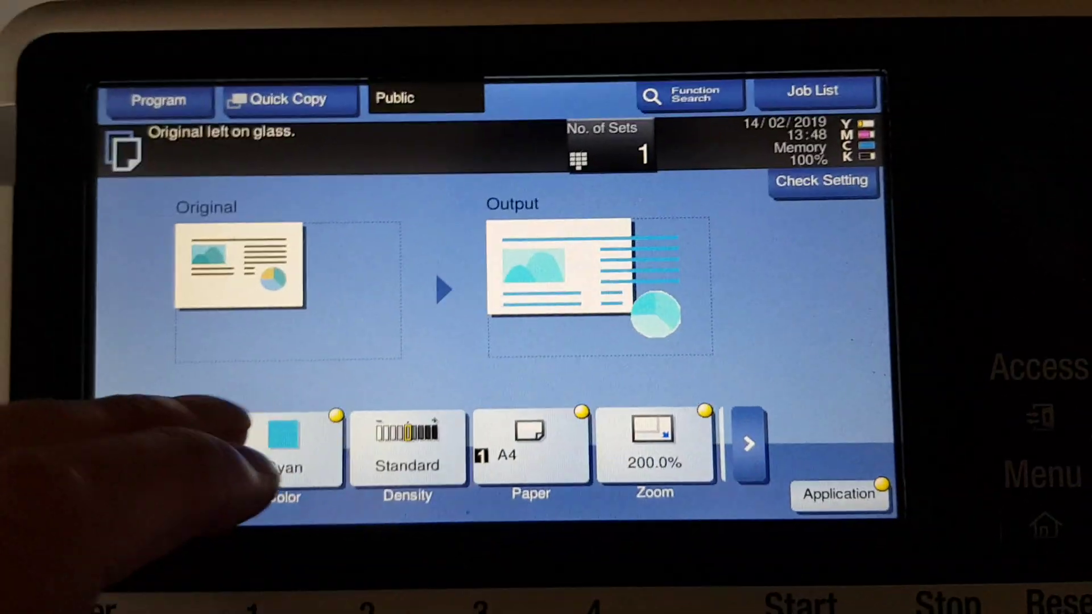
# - Switch to Single Color Magenta, scan the original and print the magenta copy
pyautogui.click(291, 430)
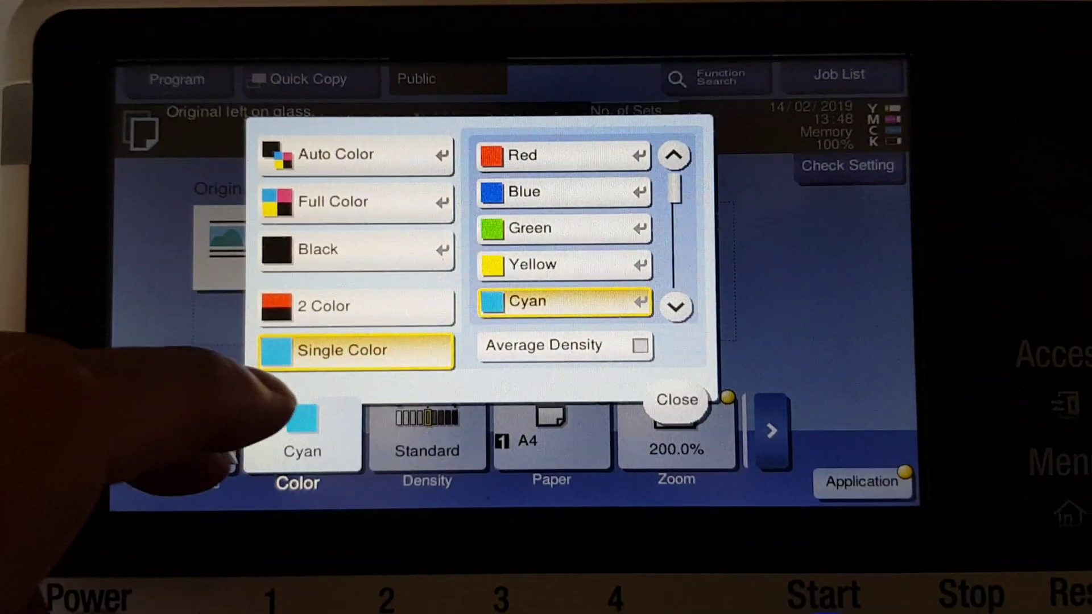
pyautogui.moveTo(512, 290); pyautogui.dragTo(465, 235)
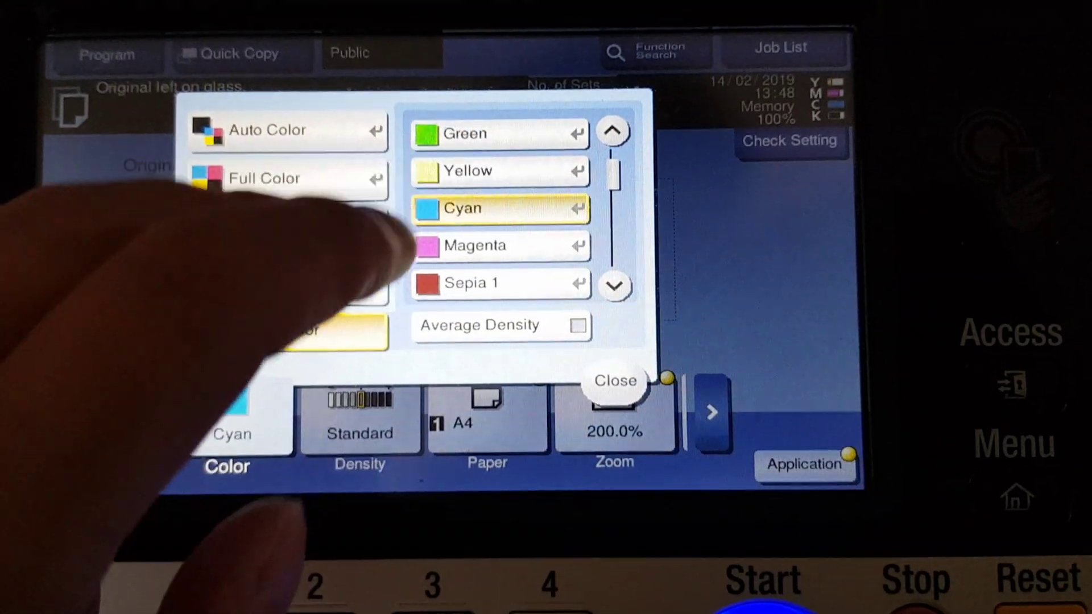
pyautogui.click(461, 246)
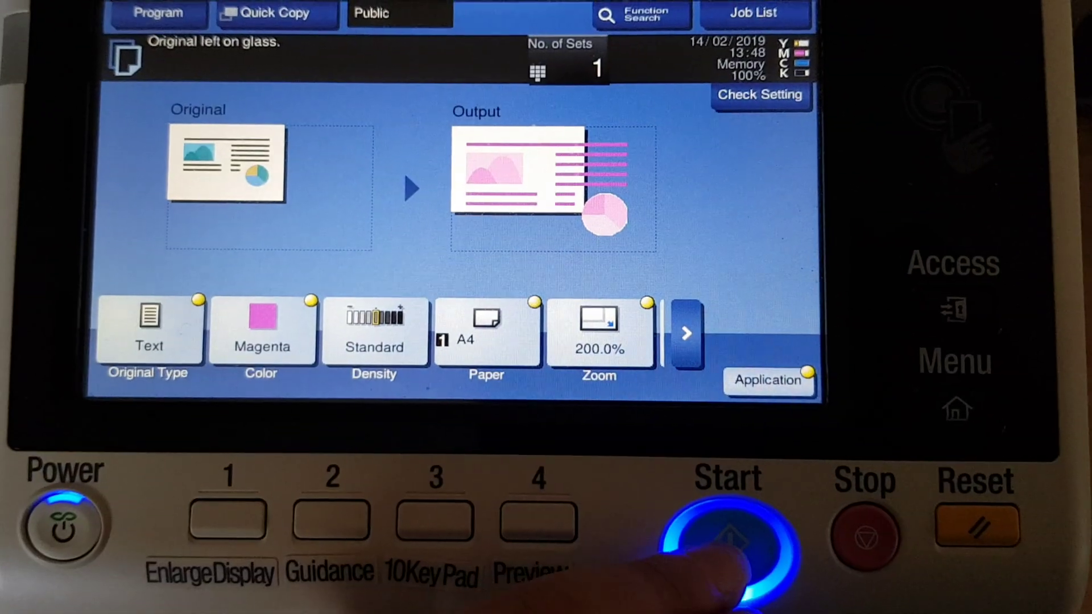
pyautogui.click(748, 580)
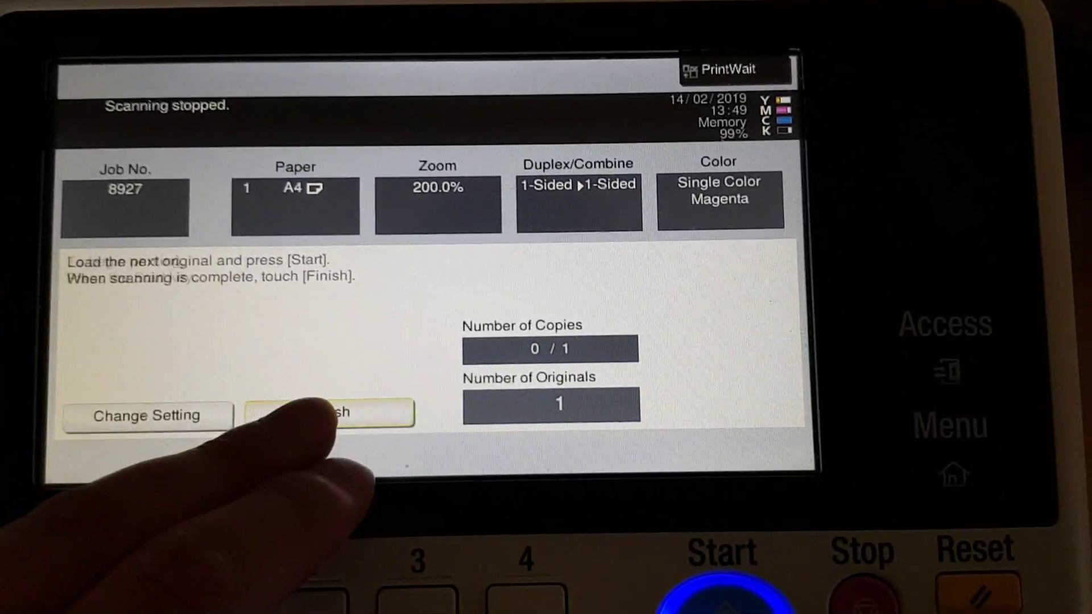
pyautogui.click(366, 408)
pyautogui.click(696, 556)
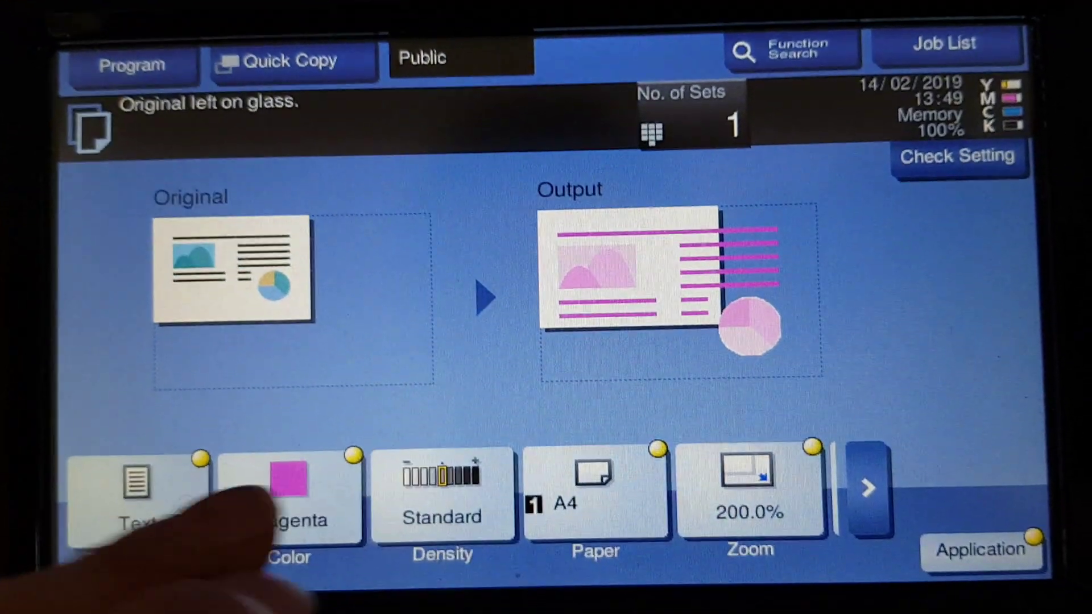
# - Switch to Single Color Yellow and scan the original for the yellow copy
pyautogui.click(256, 499)
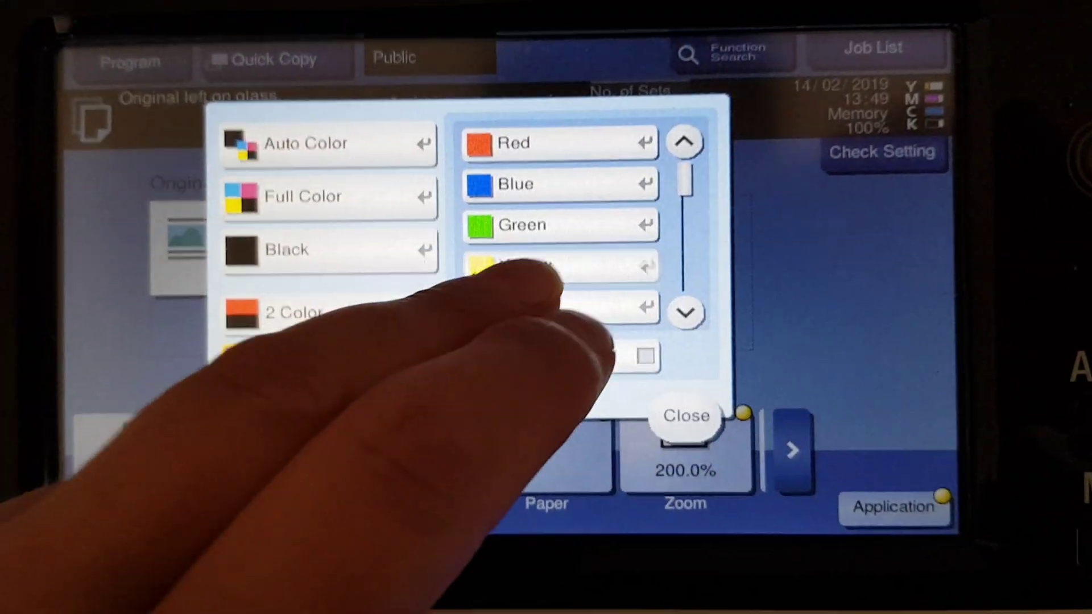
pyautogui.click(598, 288)
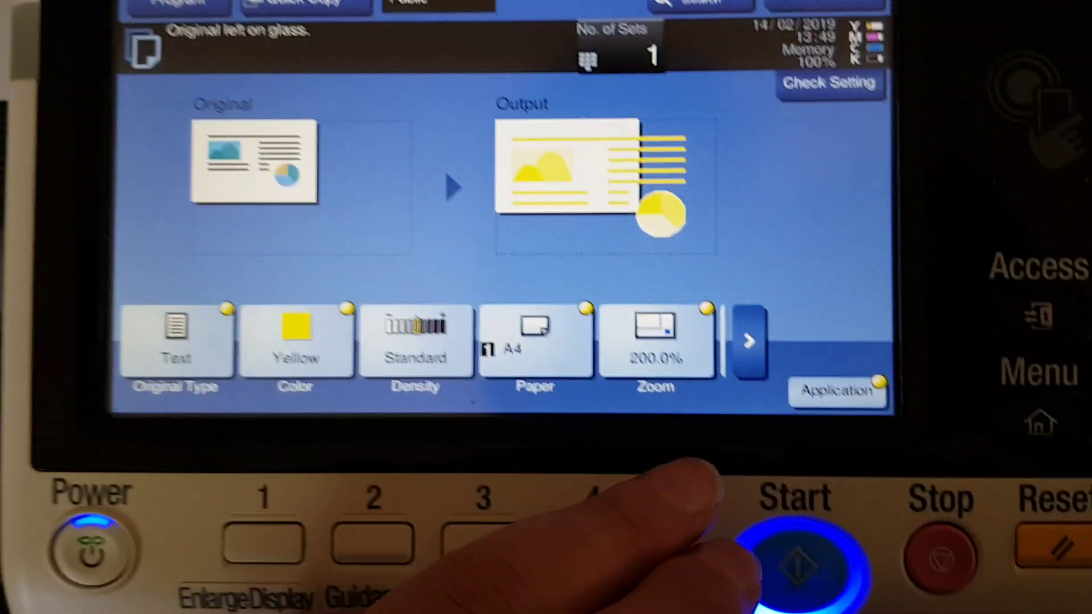
pyautogui.click(785, 572)
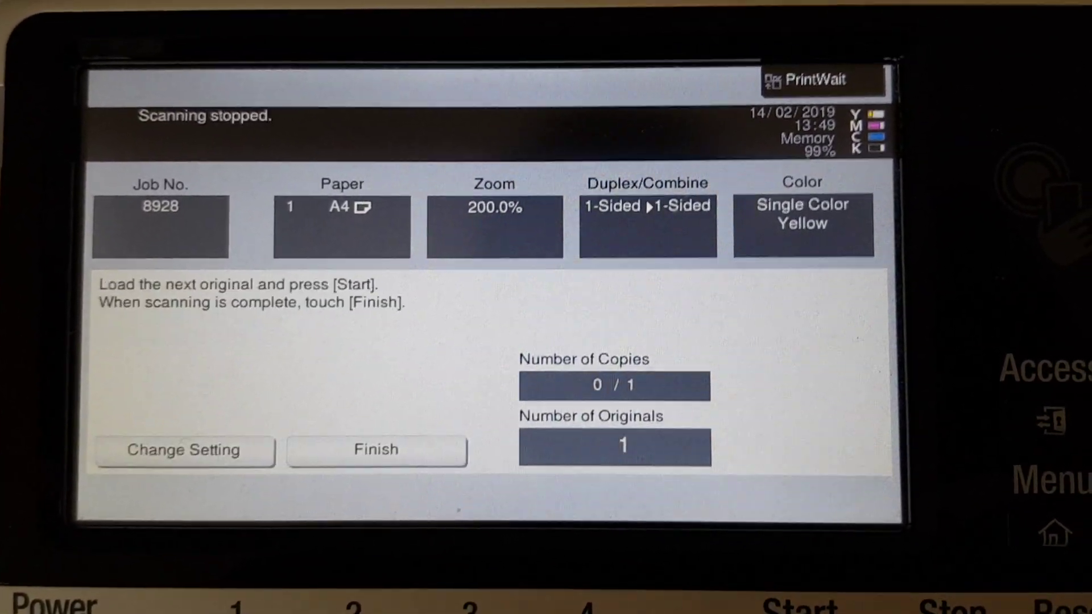
pyautogui.click(346, 457)
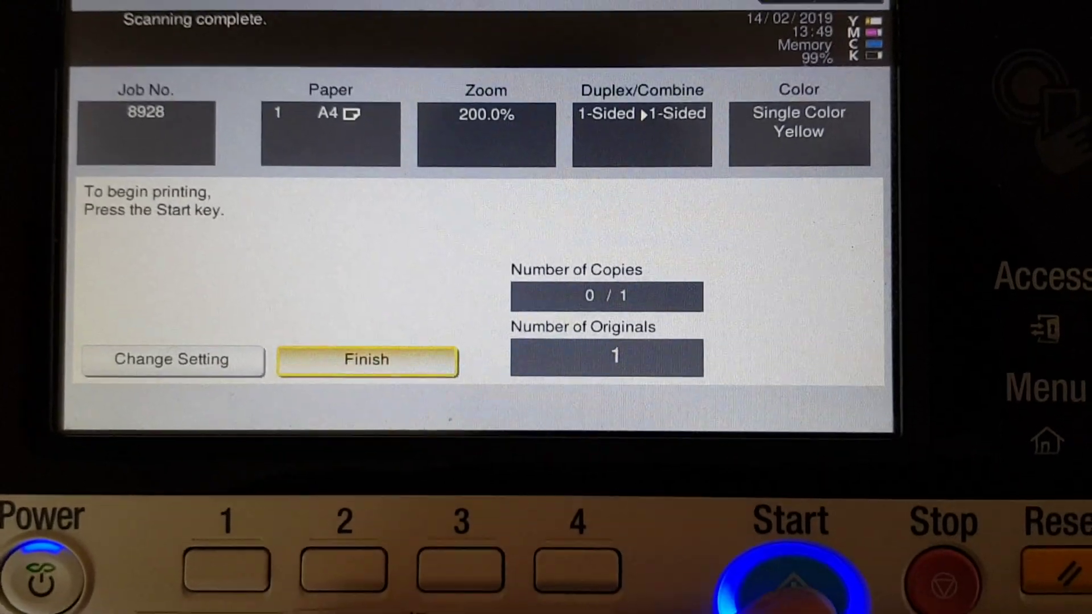